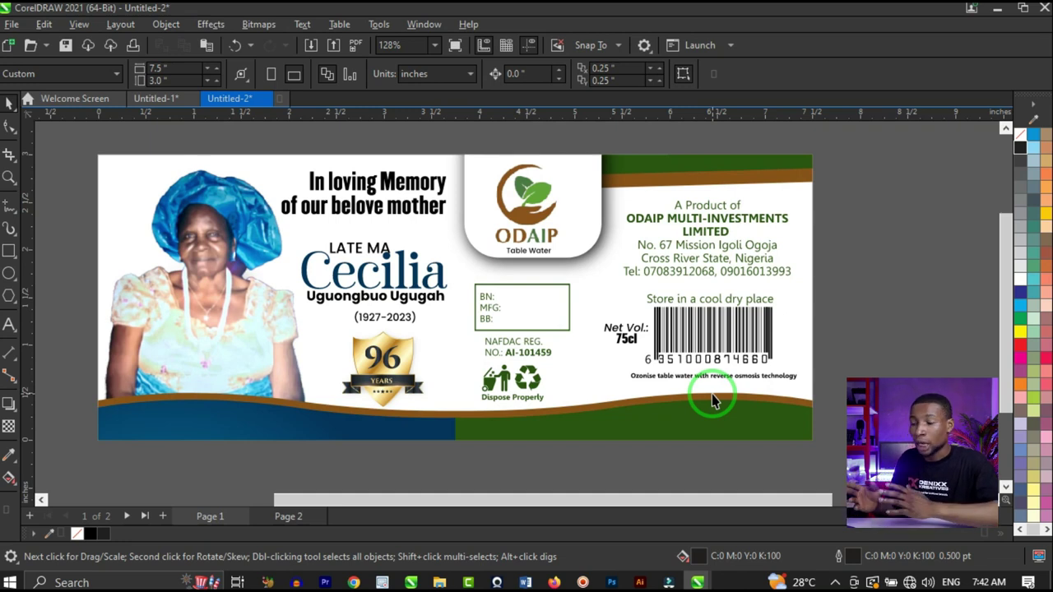
Start printing the label document and set its colour output to separations.
key("ctrl+p")
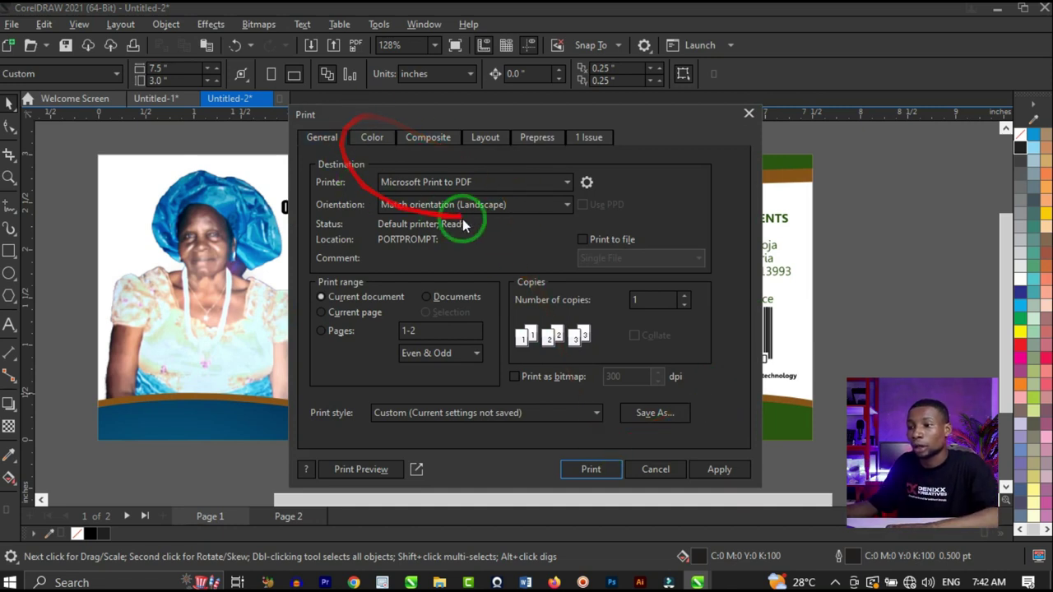
left_click(371, 137)
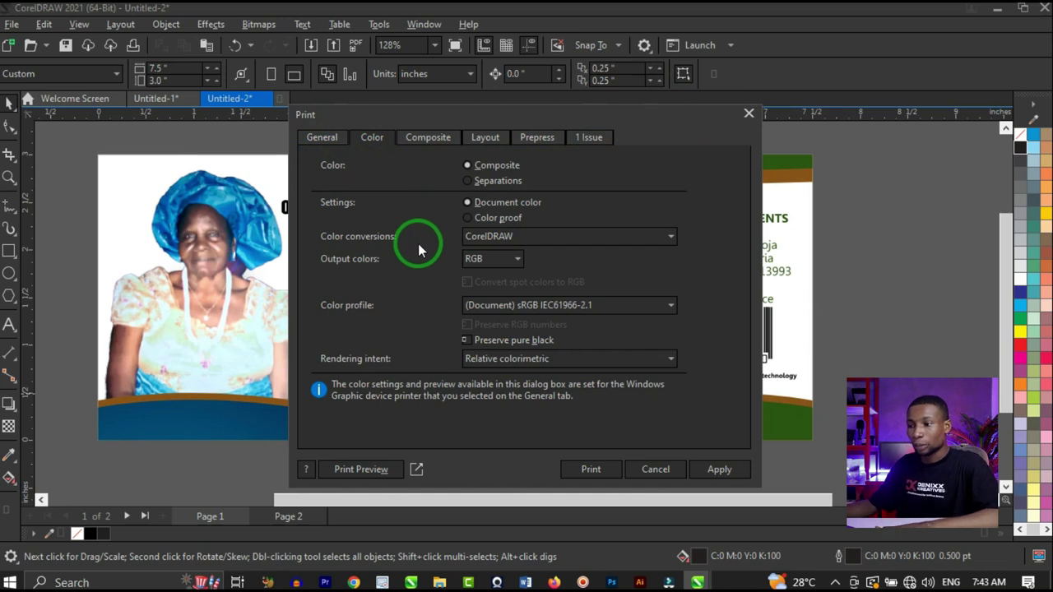
left_click(472, 182)
left_click(549, 344)
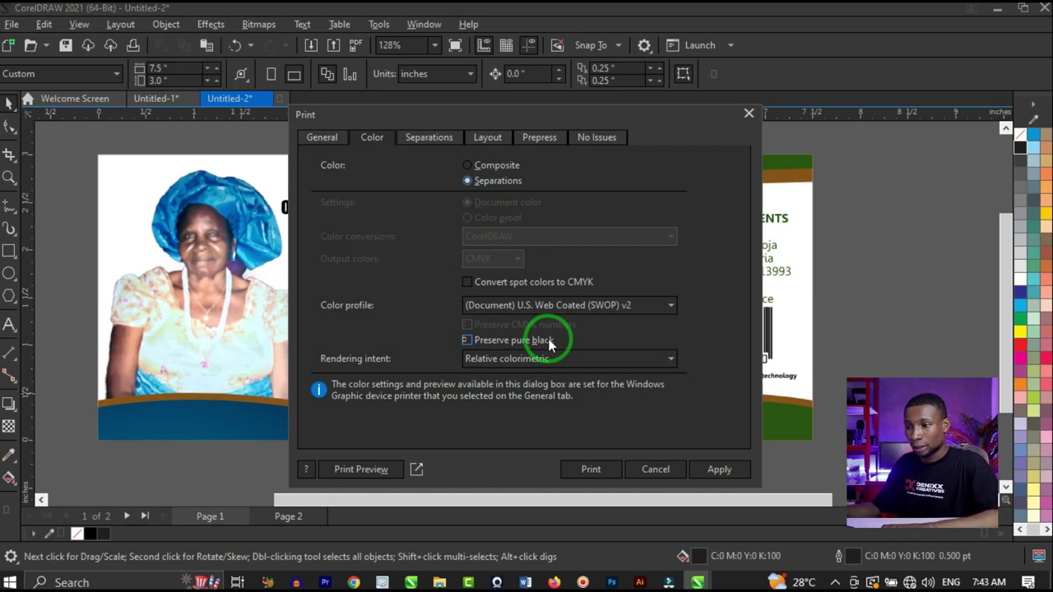
Try to choose the HP DeskJet 2700 series as the destination printer.
left_click(321, 133)
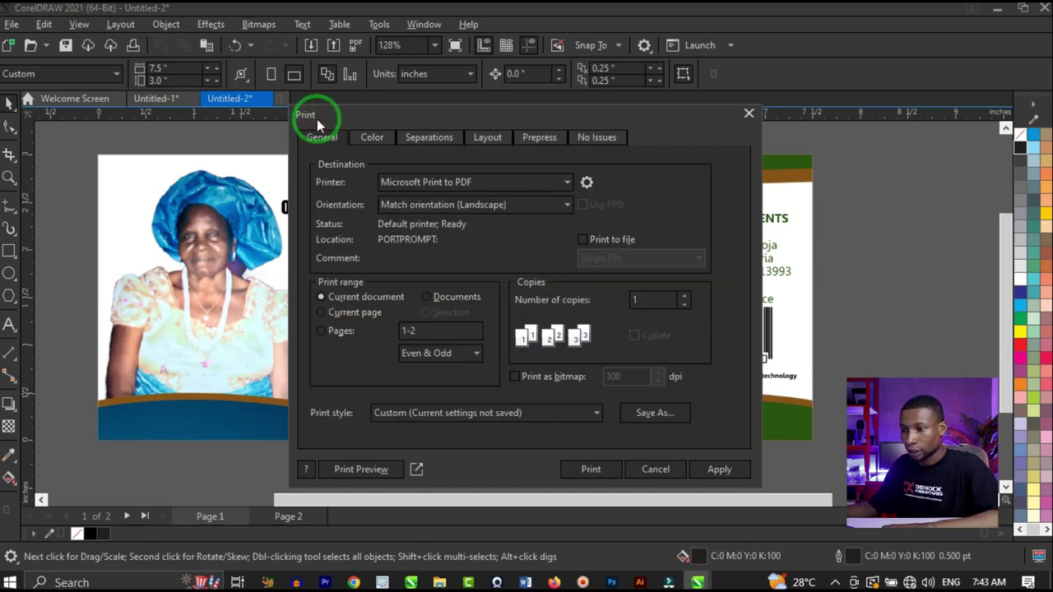
left_click(458, 197)
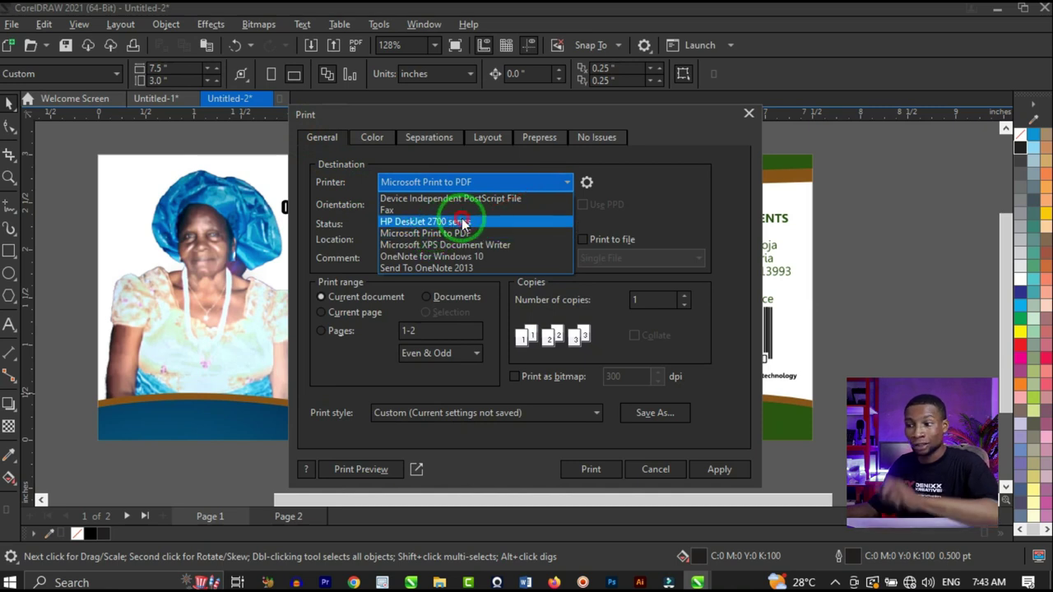
left_click(461, 222)
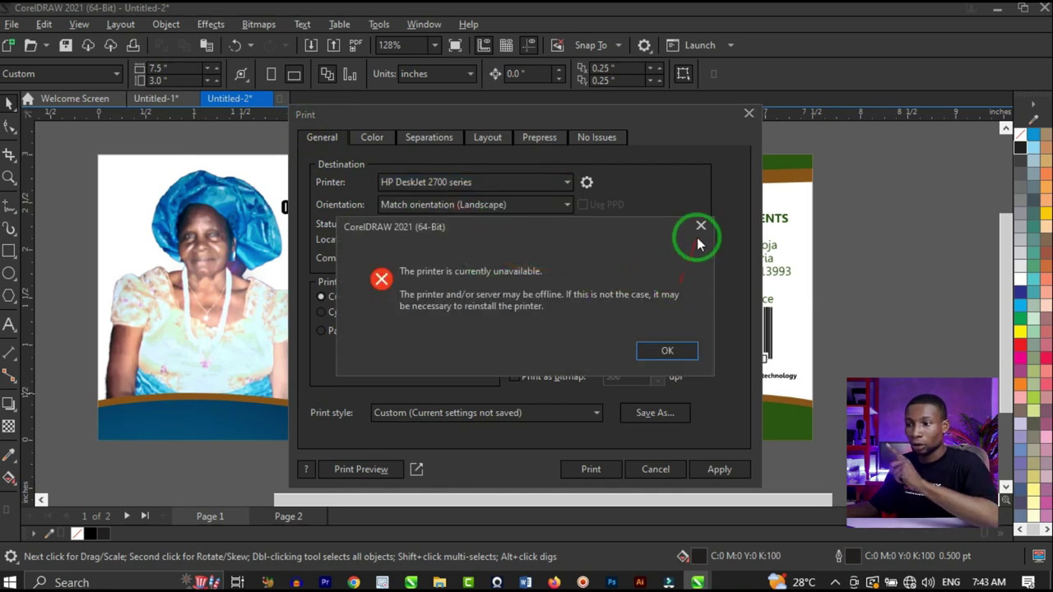
left_click(668, 349)
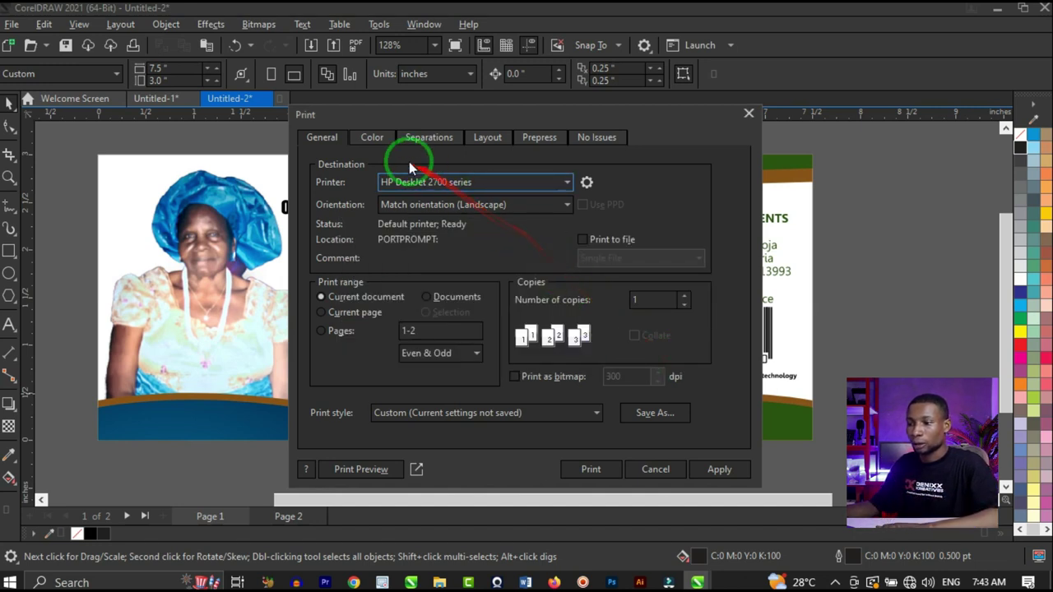
Examine the cyan, magenta, yellow and black plates in the print job's separations list.
left_click(425, 140)
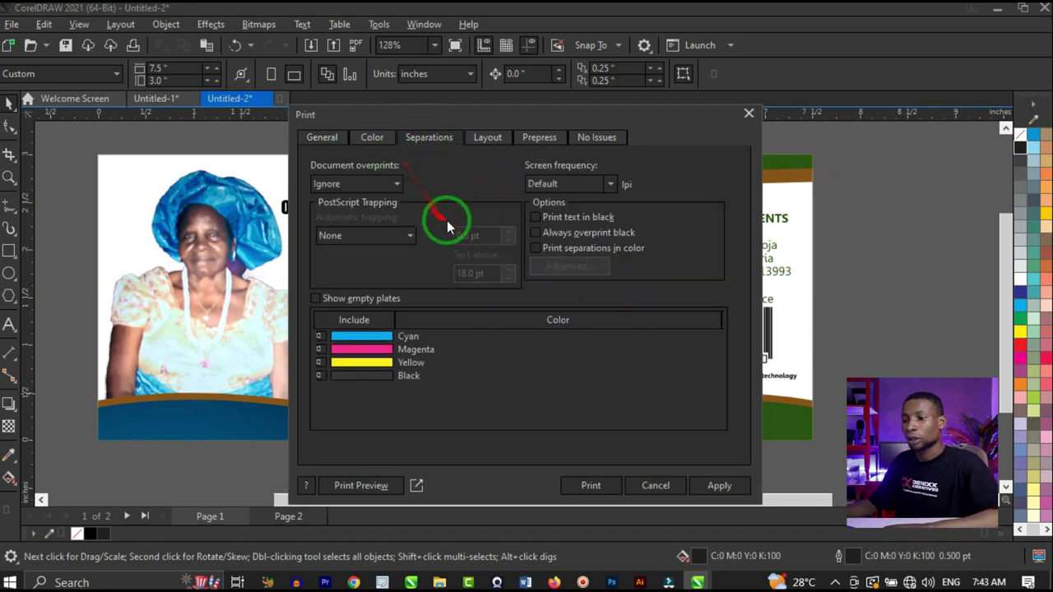
left_click(354, 336)
left_click(354, 362)
left_click(363, 350)
left_click(415, 337)
left_click(389, 350)
left_click(403, 363)
left_click(436, 378)
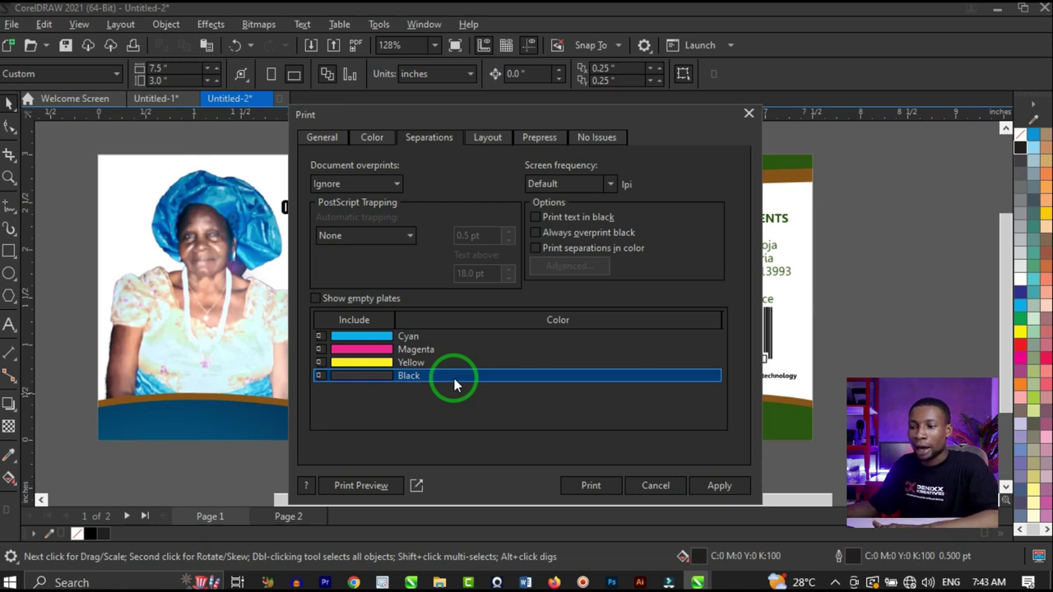
left_click(453, 362)
Exclude the magenta, yellow and black plates from the separations, leaving only cyan included.
left_click(327, 376)
left_click(322, 363)
left_click(321, 349)
left_click(366, 364)
left_click(321, 378)
left_click(321, 349)
left_click(322, 376)
left_click(322, 363)
left_click(321, 351)
left_click(325, 336)
left_click(360, 337)
left_click(402, 337)
Preview the cyan plate of page 1 up close, including its registration and crop marks.
left_click(355, 484)
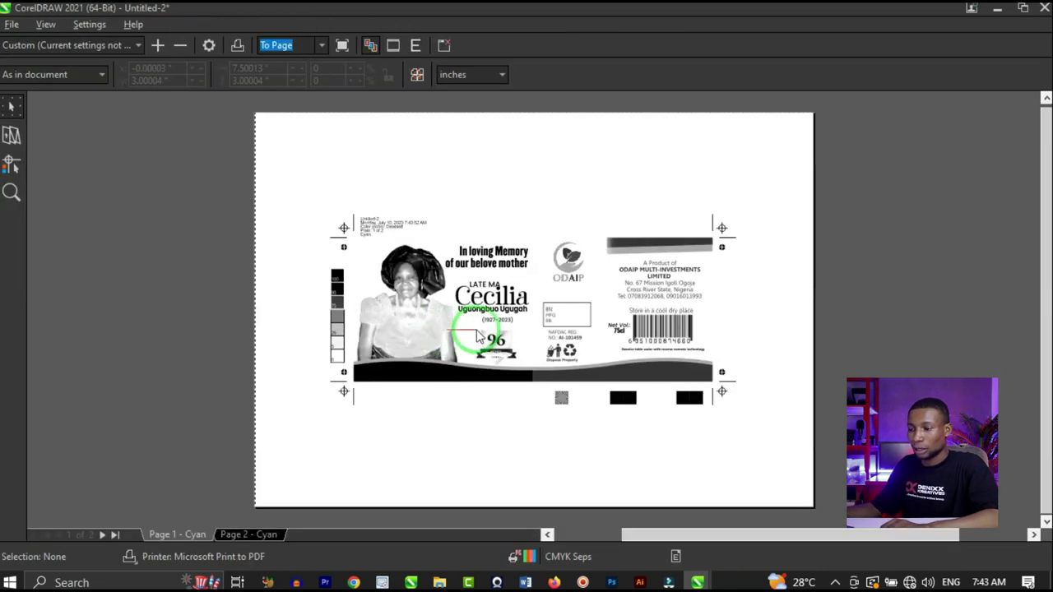
scroll(588, 340, "down", 1)
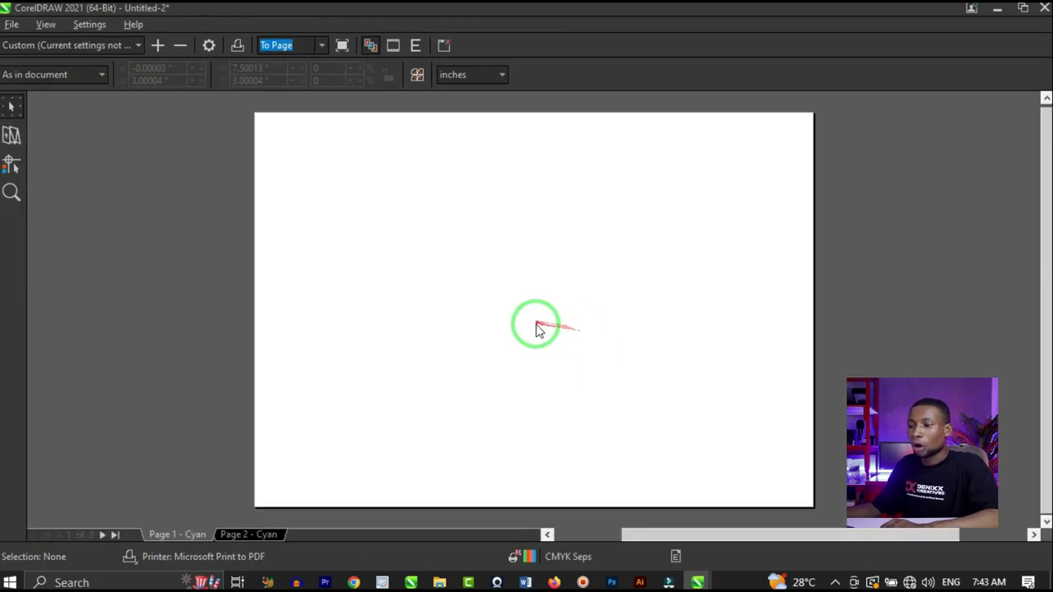
scroll(597, 341, "up", 1)
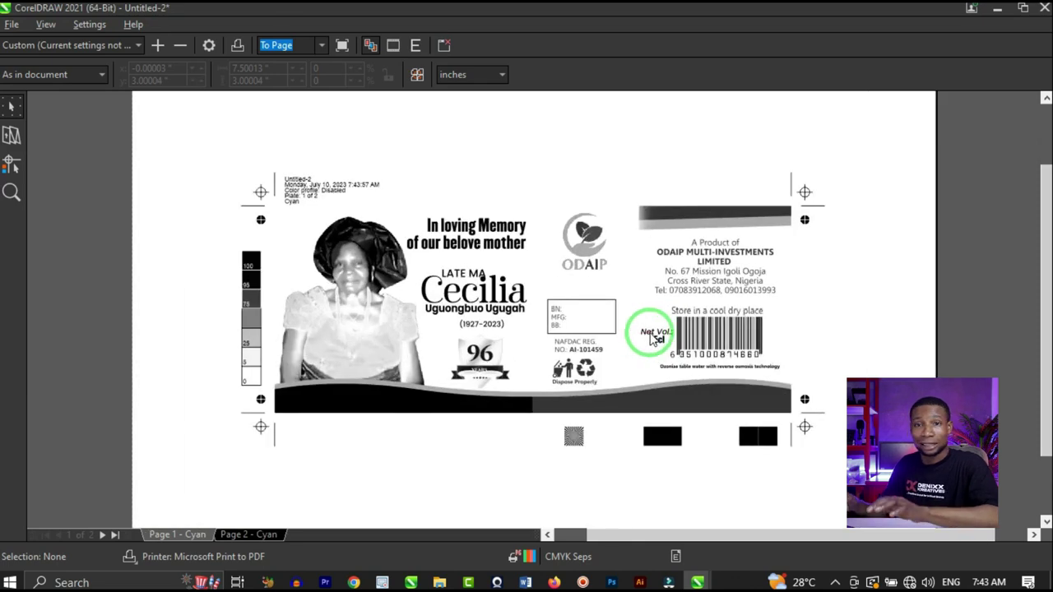
scroll(658, 339, "up", 1)
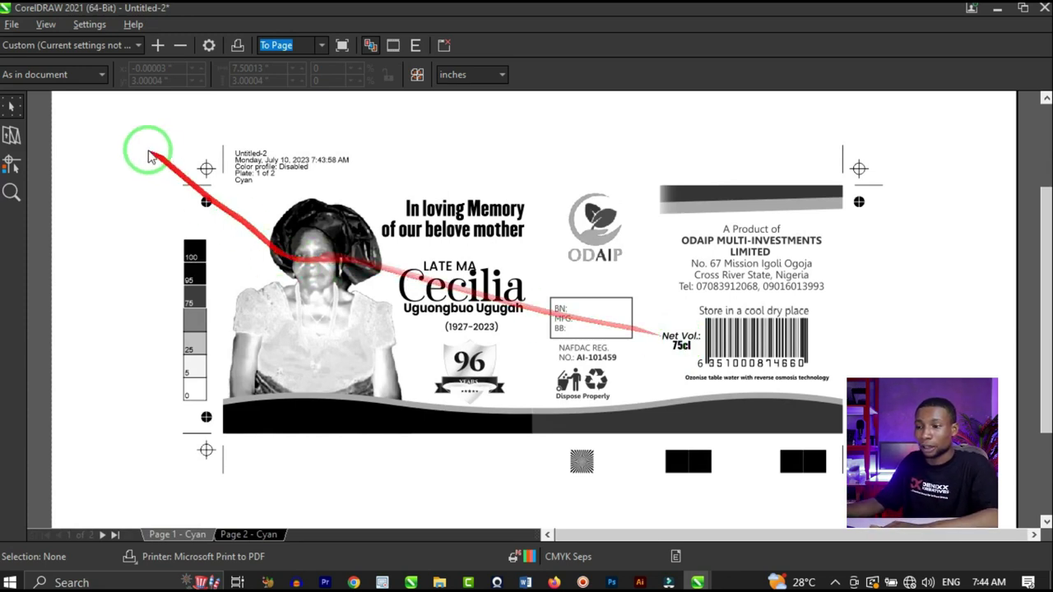
scroll(235, 159, "up", 1)
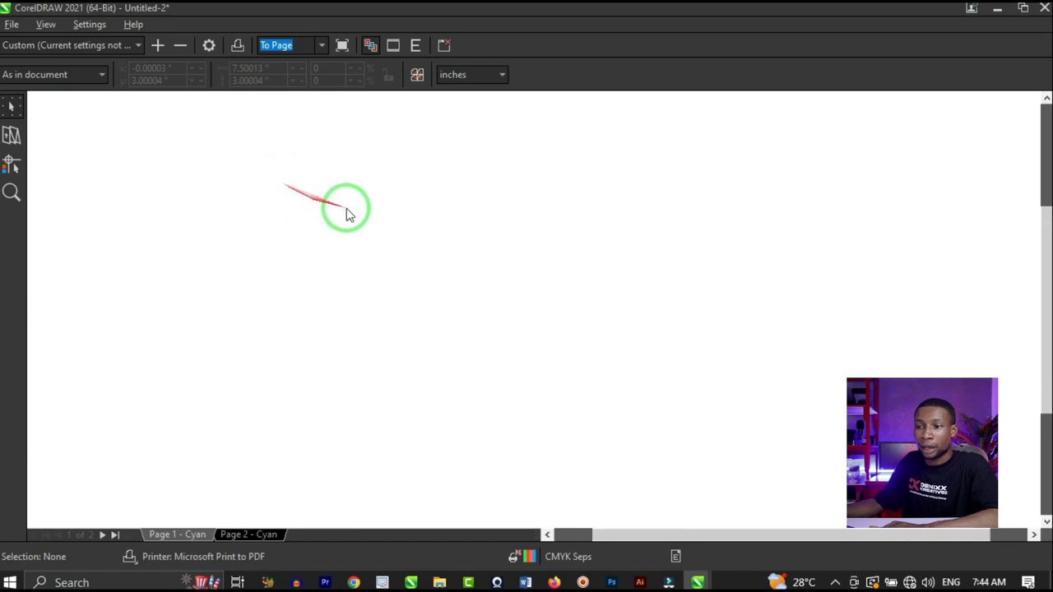
scroll(308, 209, "down", 1)
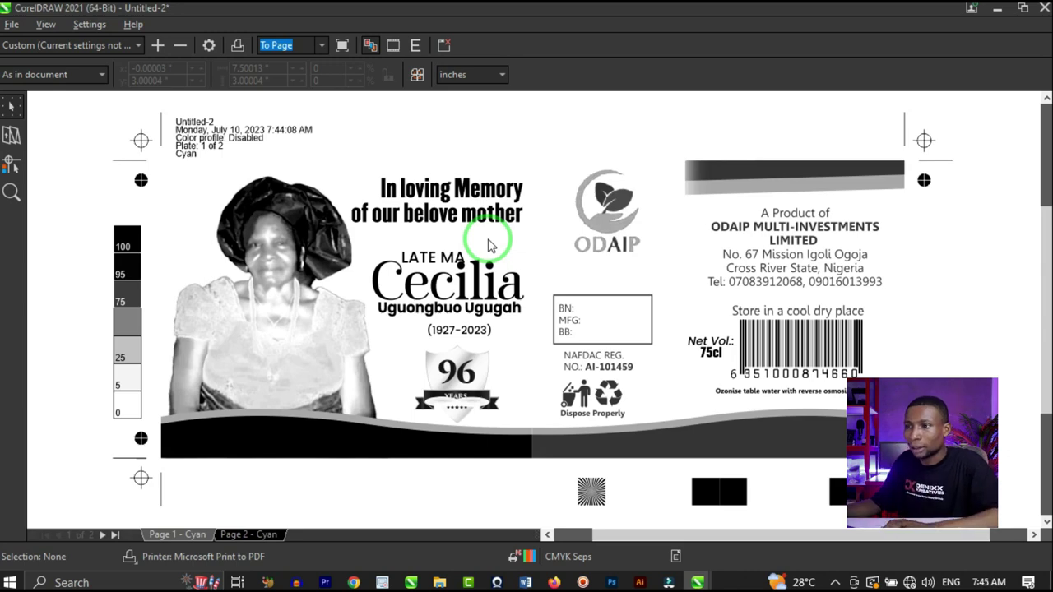
Leave the print preview and examine both halves of the coloured label artwork behind the Print dialog.
key("Escape")
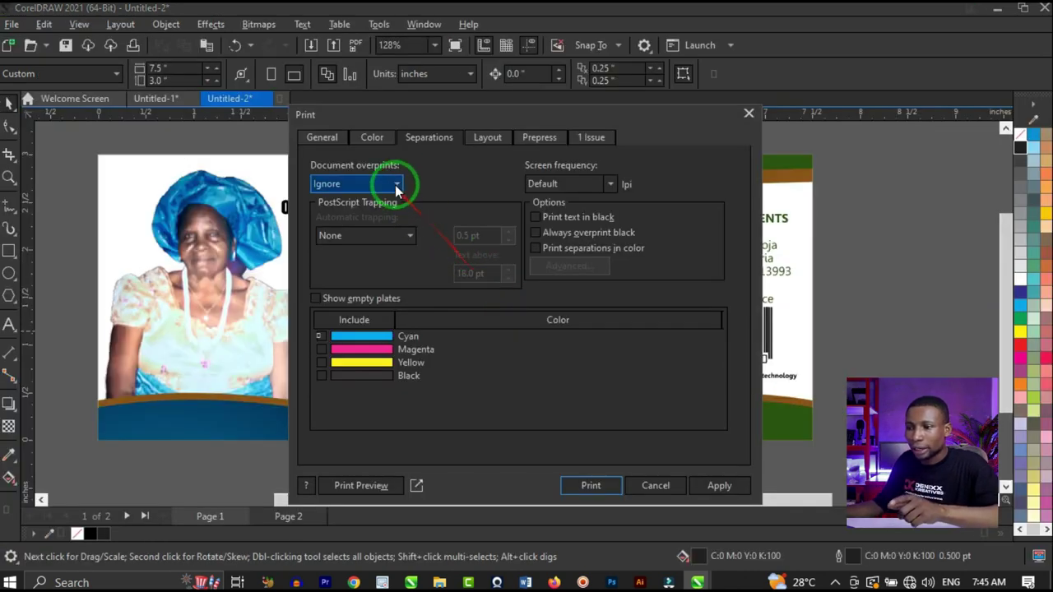
left_click_drag(348, 110, 611, 98)
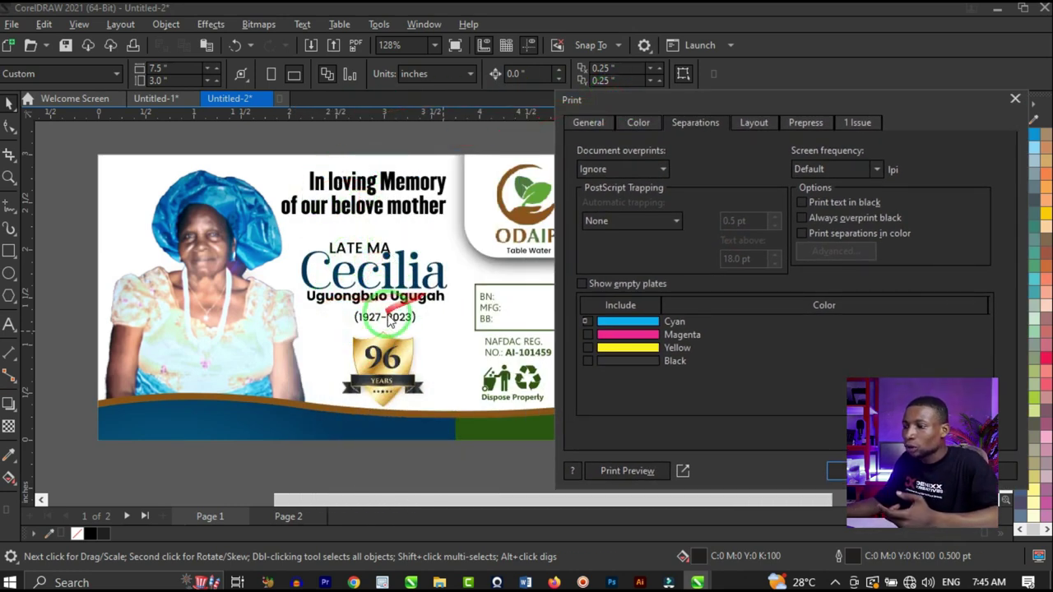
left_click_drag(698, 99, 287, 140)
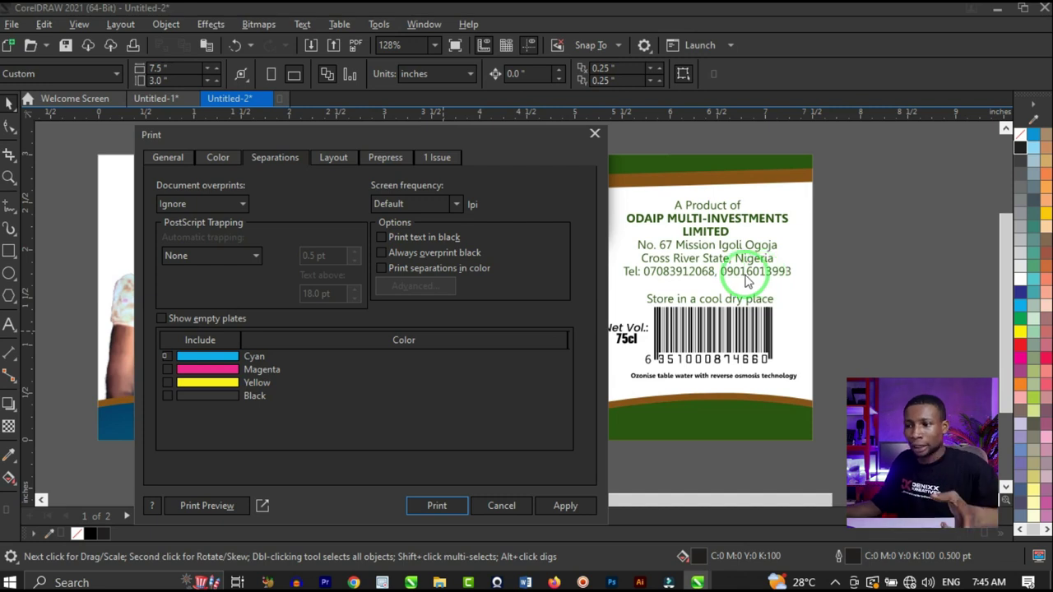
Include only the magenta plate in the separations and preview it up close.
left_click_drag(318, 132, 461, 62)
left_click(307, 296)
left_click(308, 284, "shift")
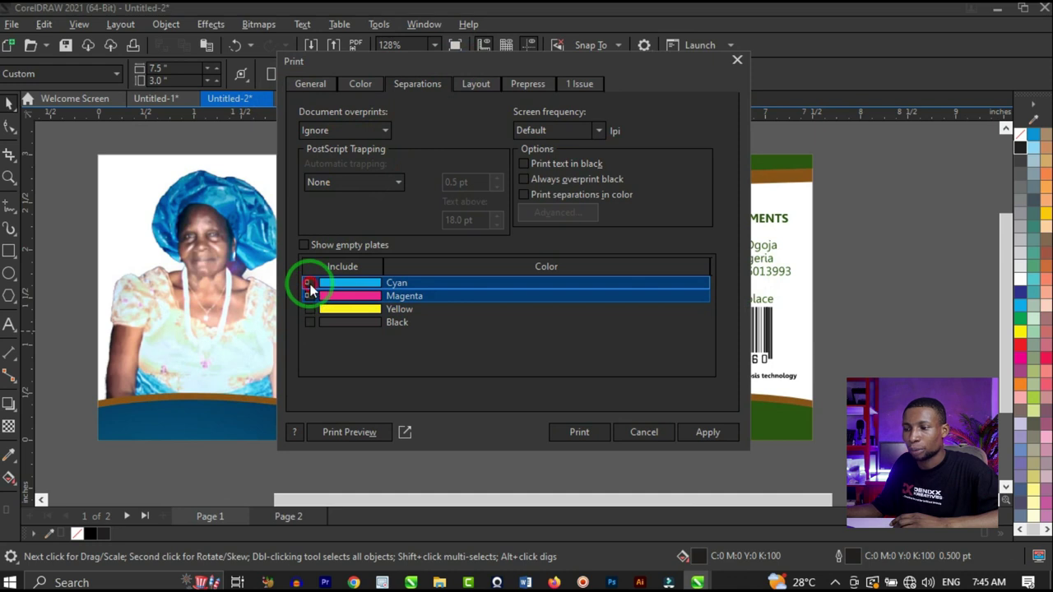
left_click(309, 283)
left_click(342, 432)
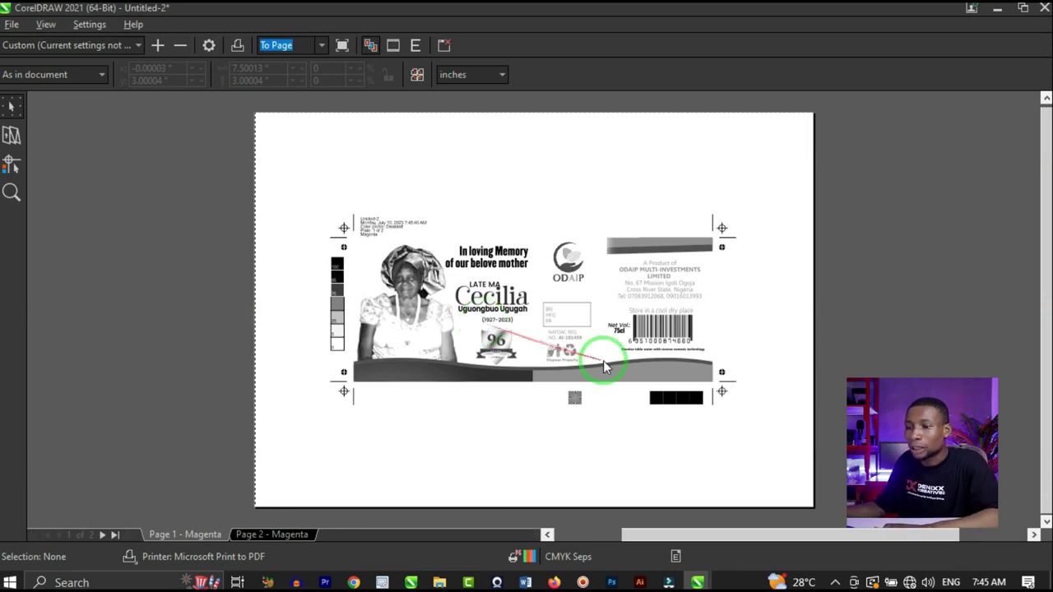
scroll(608, 367, "up", 2)
scroll(613, 374, "up", 1)
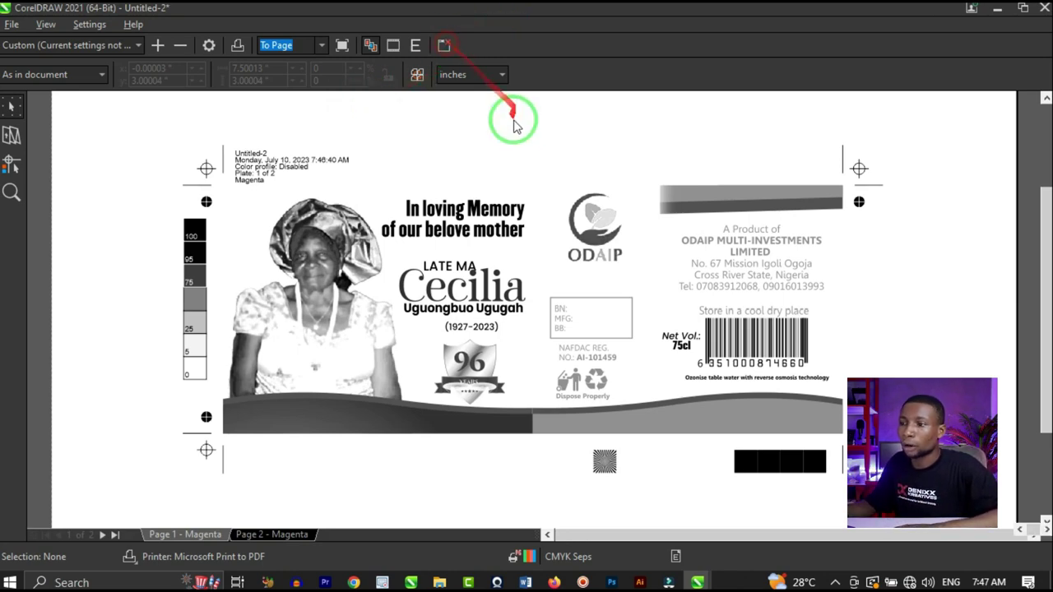
Switch the separations from magenta to only the yellow plate and preview it up close.
key("Escape")
left_click(320, 362)
left_click(320, 349)
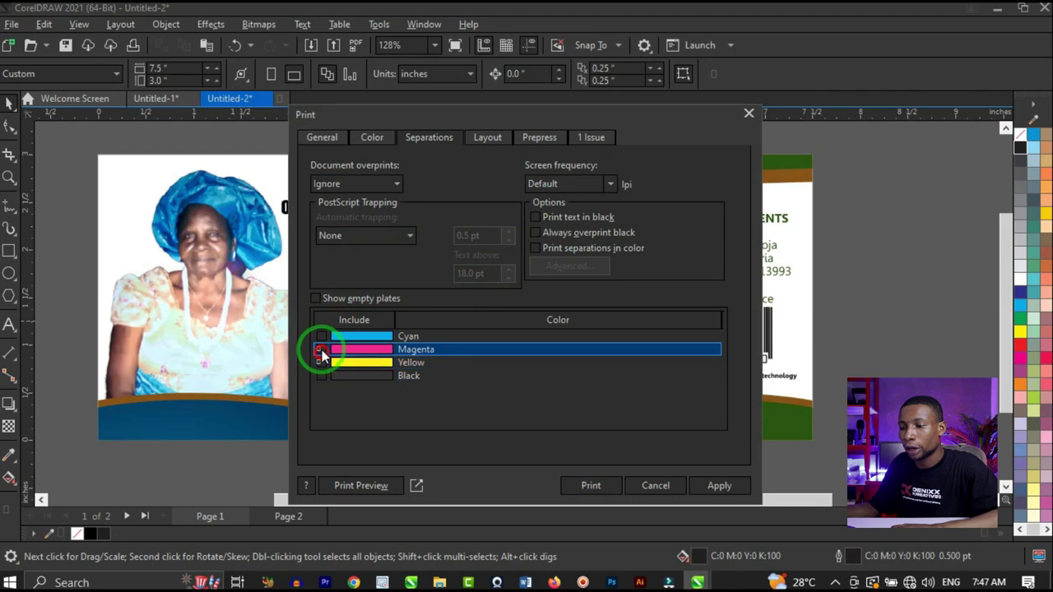
left_click(377, 485)
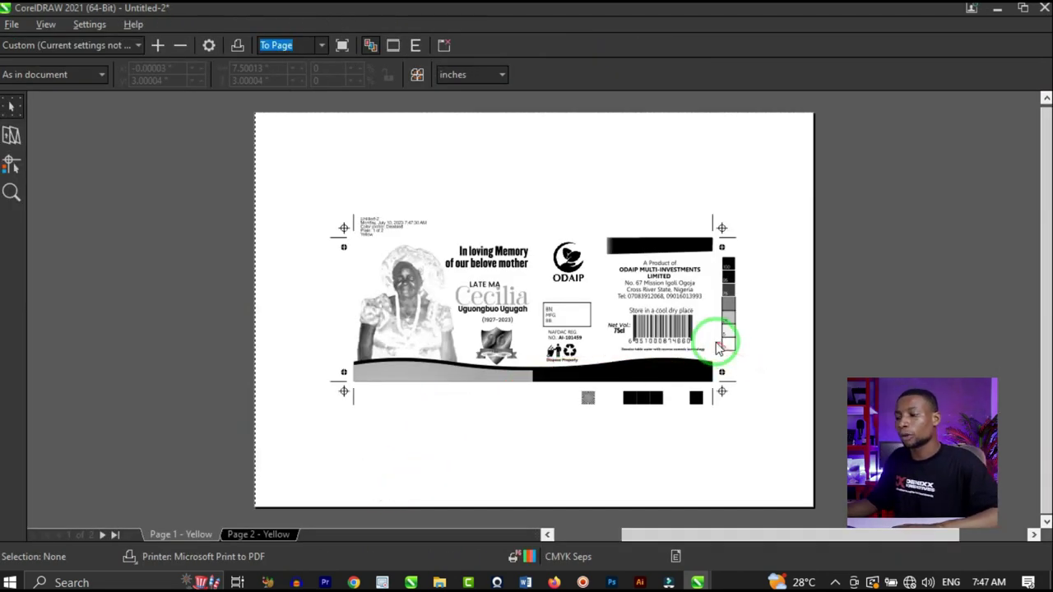
scroll(723, 341, "up", 2)
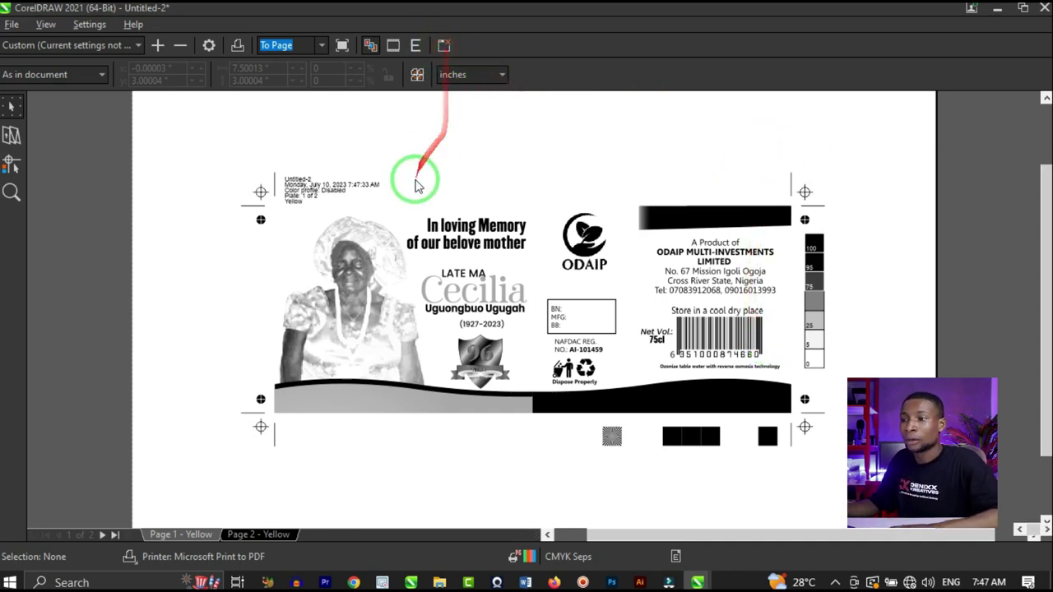
Switch the separations to only the black plate, preview it, and cancel the print job.
left_click(444, 46)
left_click(321, 378)
left_click(319, 362)
left_click(374, 485)
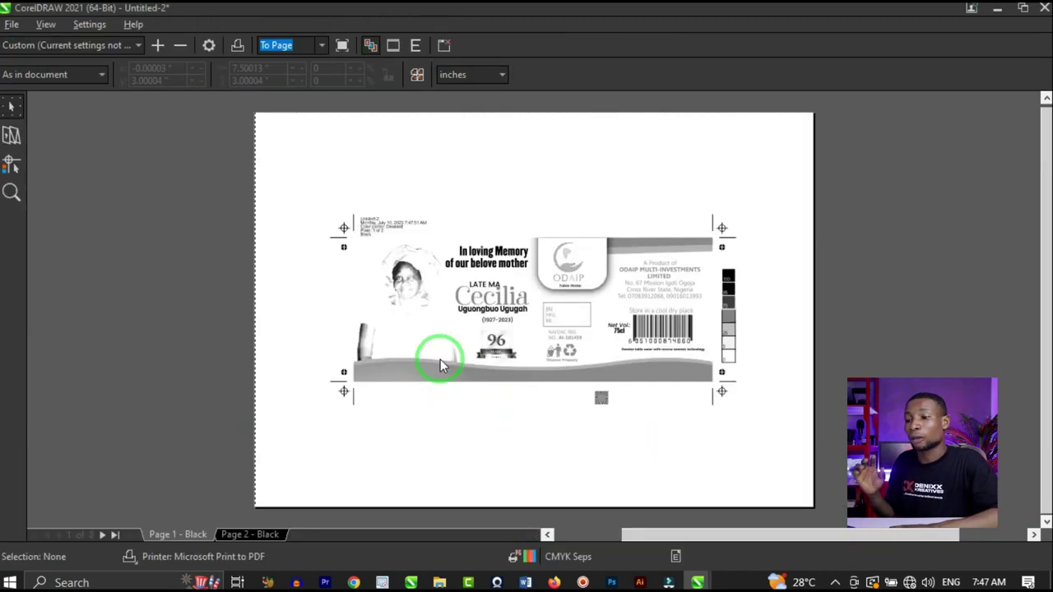
scroll(440, 359, "up", 1)
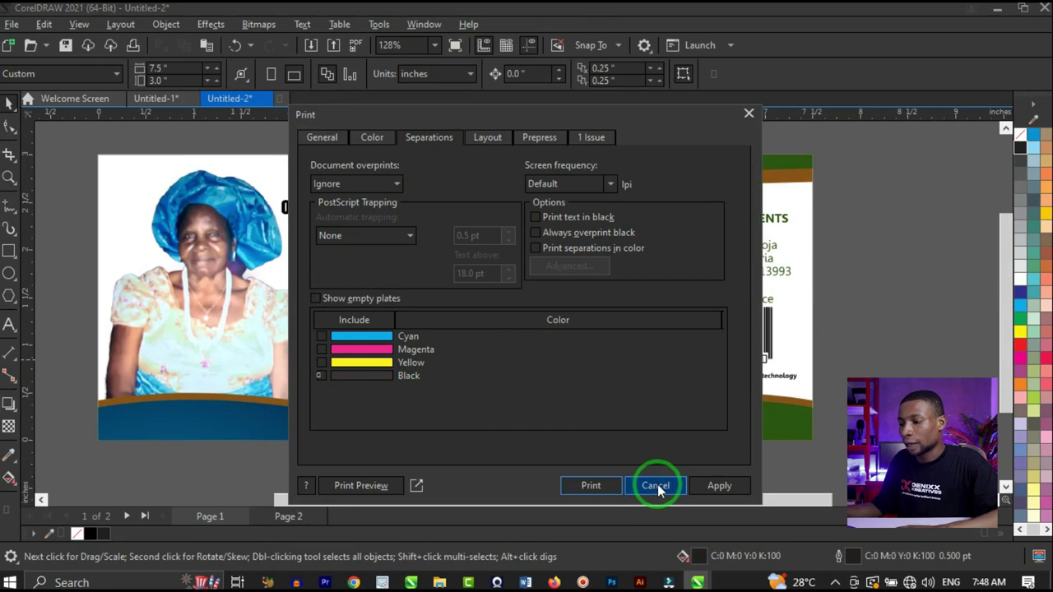
left_click(654, 487)
Go to page 2 and start a new print job with the HP DeskJet 2700 series as printer.
left_click(286, 512)
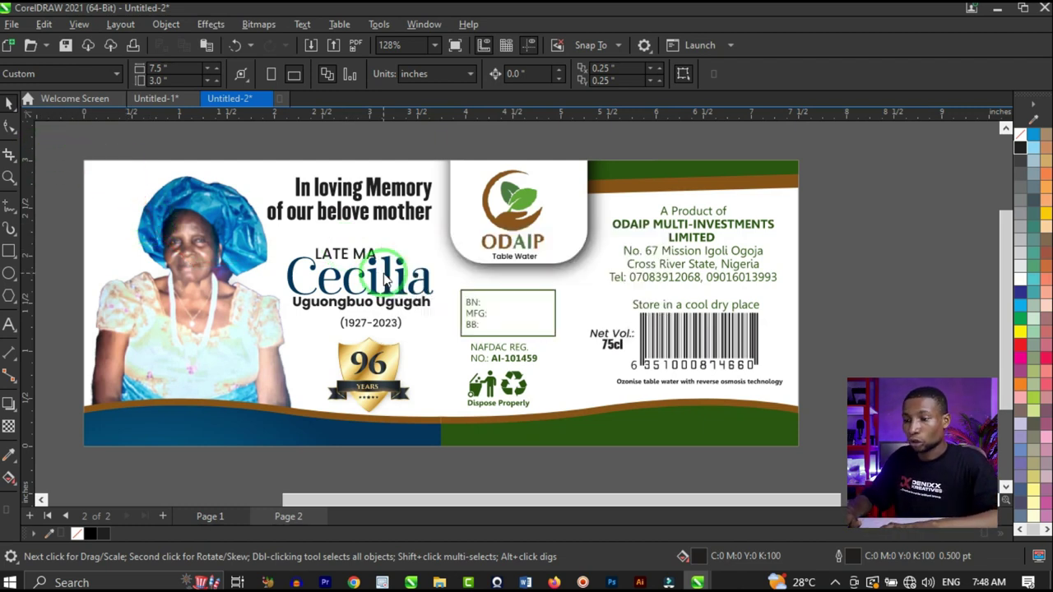
key("ctrl+p")
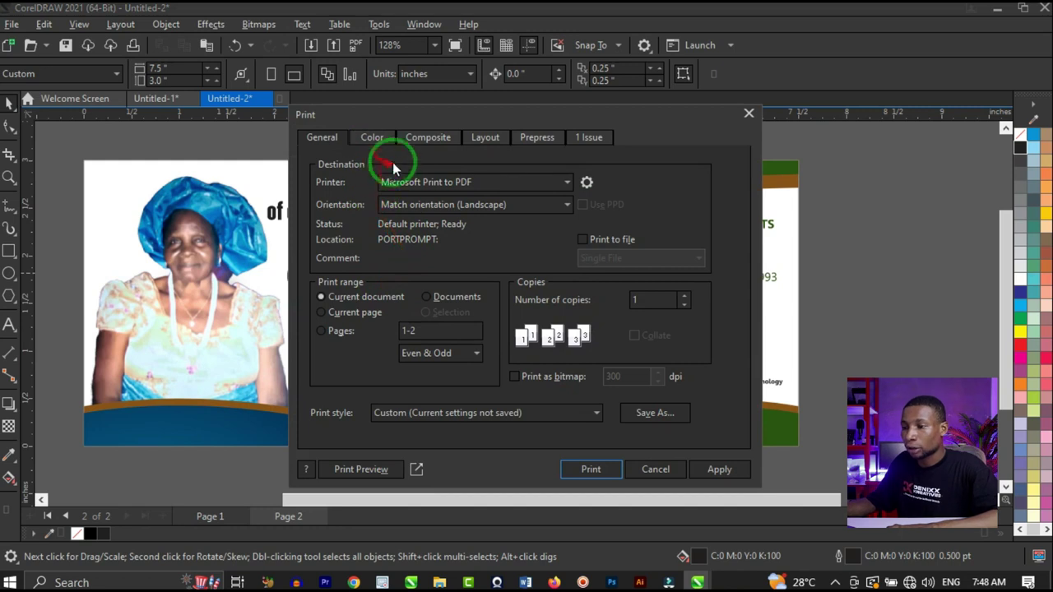
left_click(422, 184)
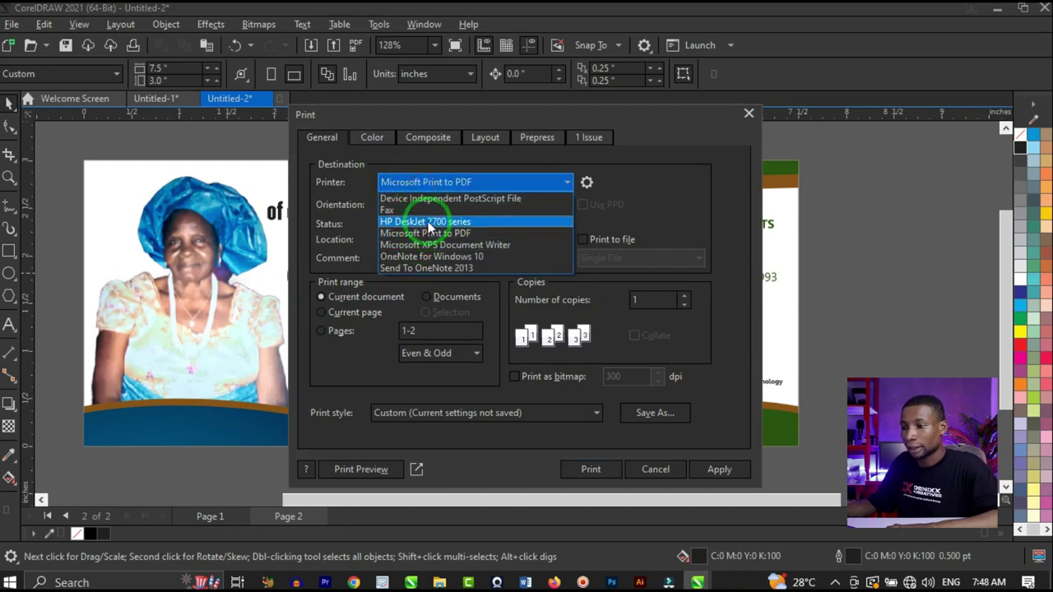
left_click(427, 223)
left_click(698, 228)
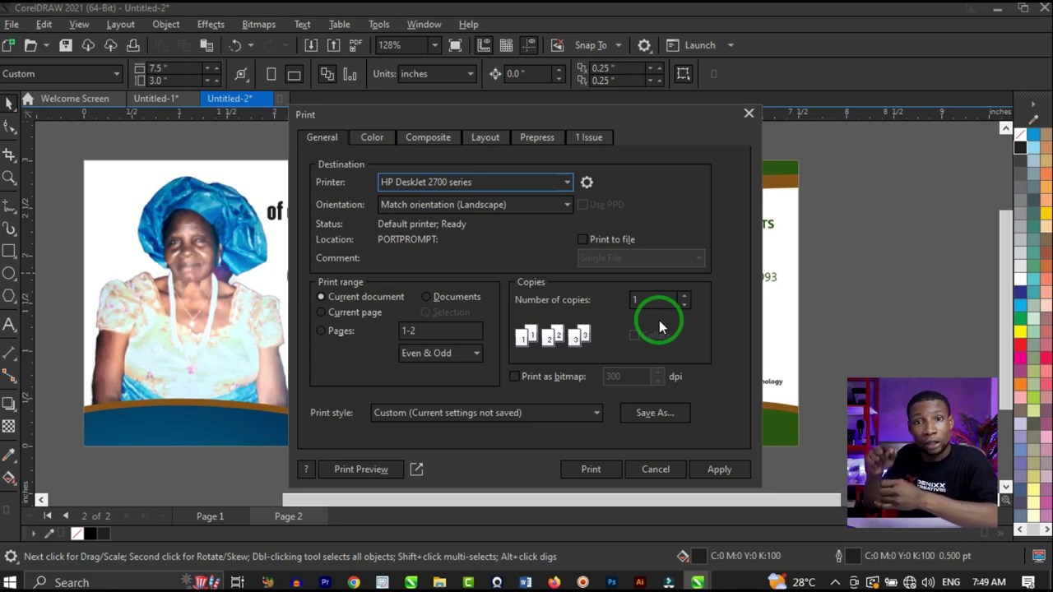
Set the new print job's colour output to separations, keeping the HP DeskJet 2700 series as printer.
left_click(370, 137)
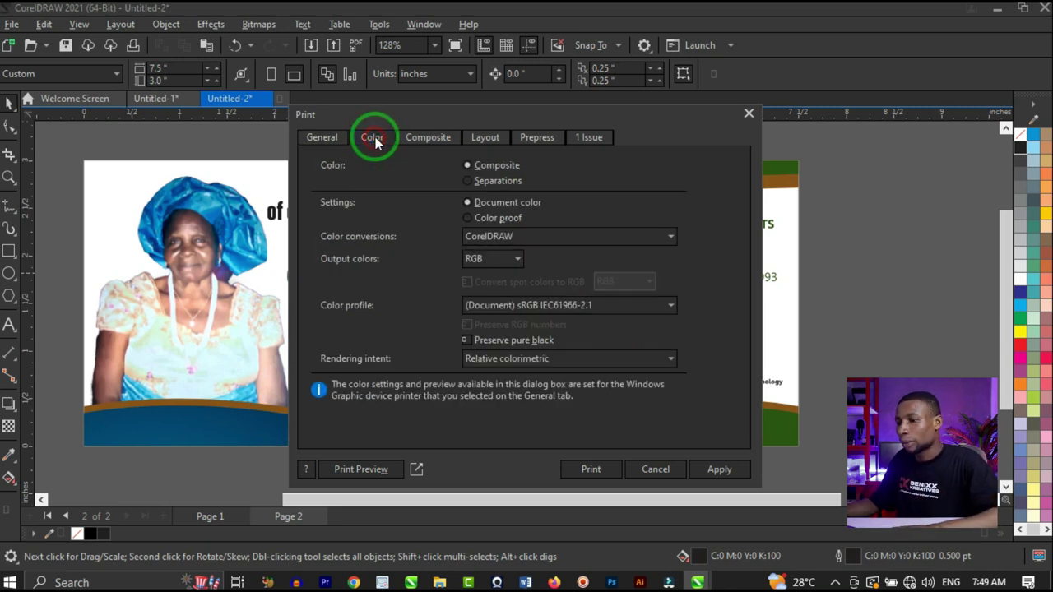
left_click(480, 181)
left_click(333, 137)
left_click(427, 205)
left_click(444, 183)
left_click(444, 182)
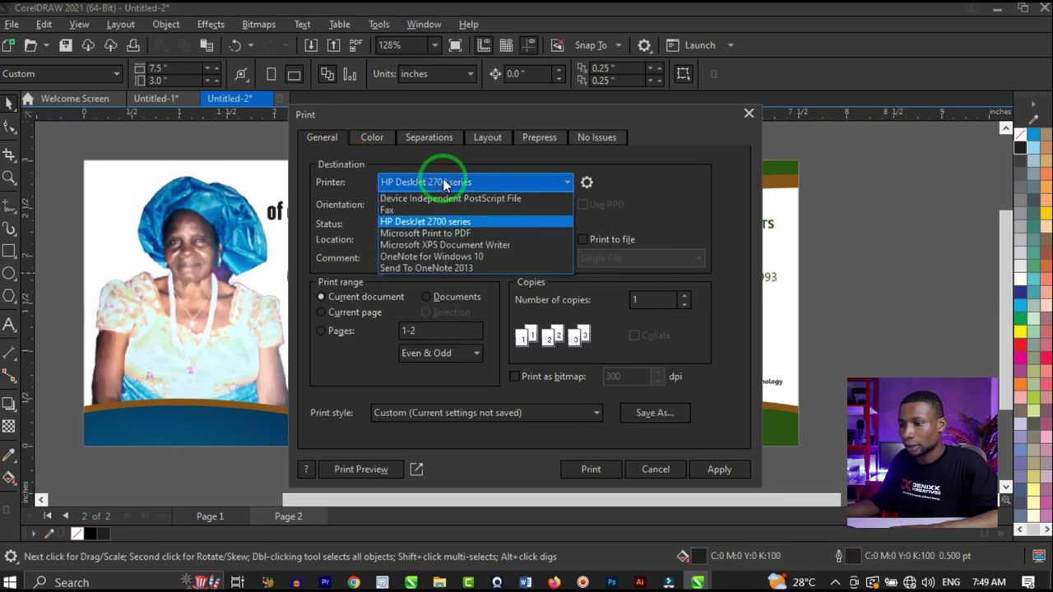
left_click(424, 221)
Exclude the black, yellow and magenta plates from the new job's separations so only cyan is included.
left_click(419, 146)
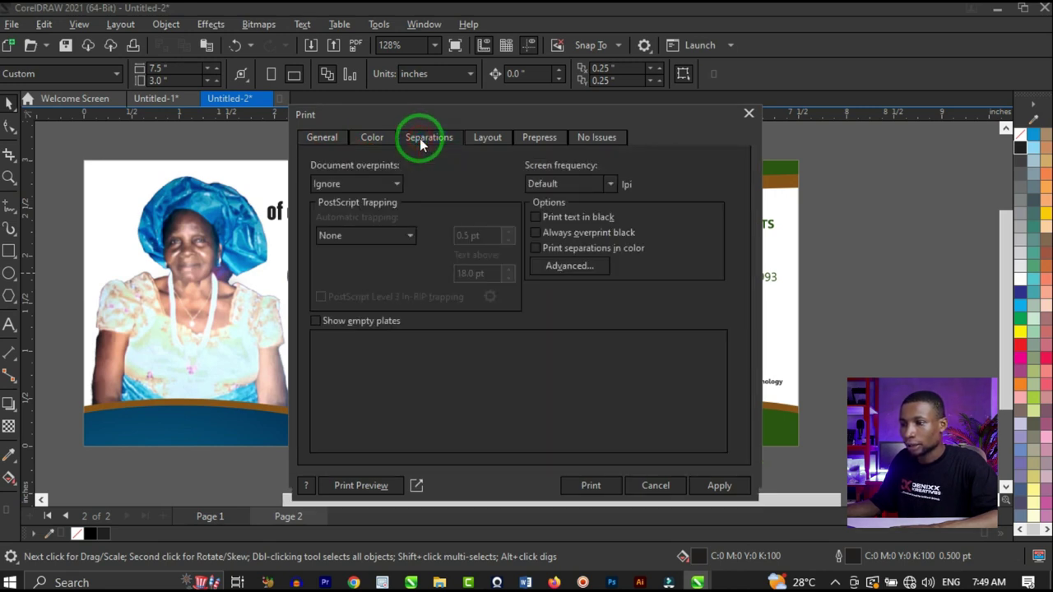
left_click(322, 375)
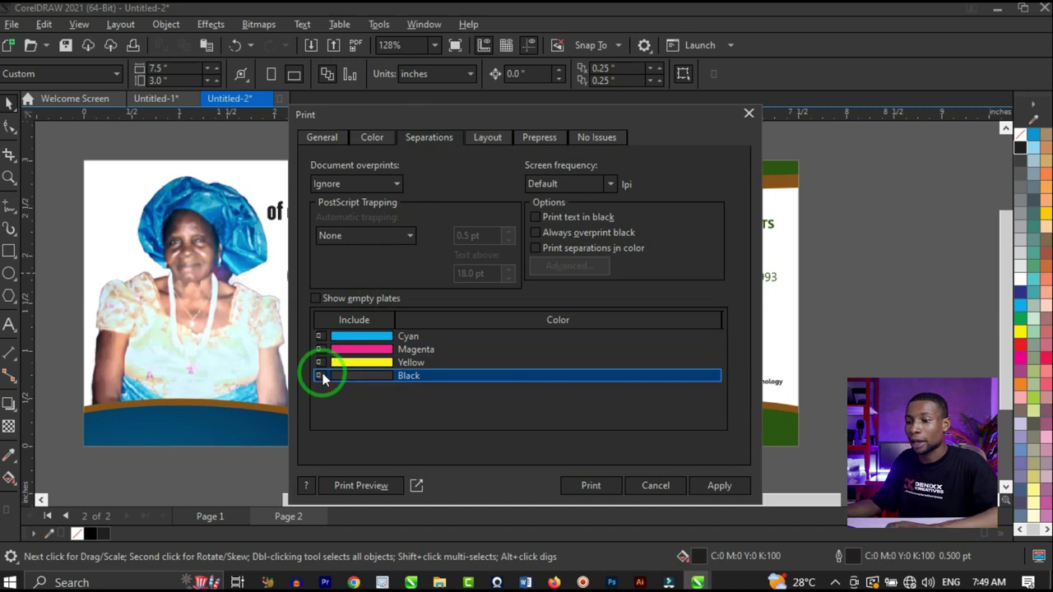
left_click(324, 363)
left_click(319, 349)
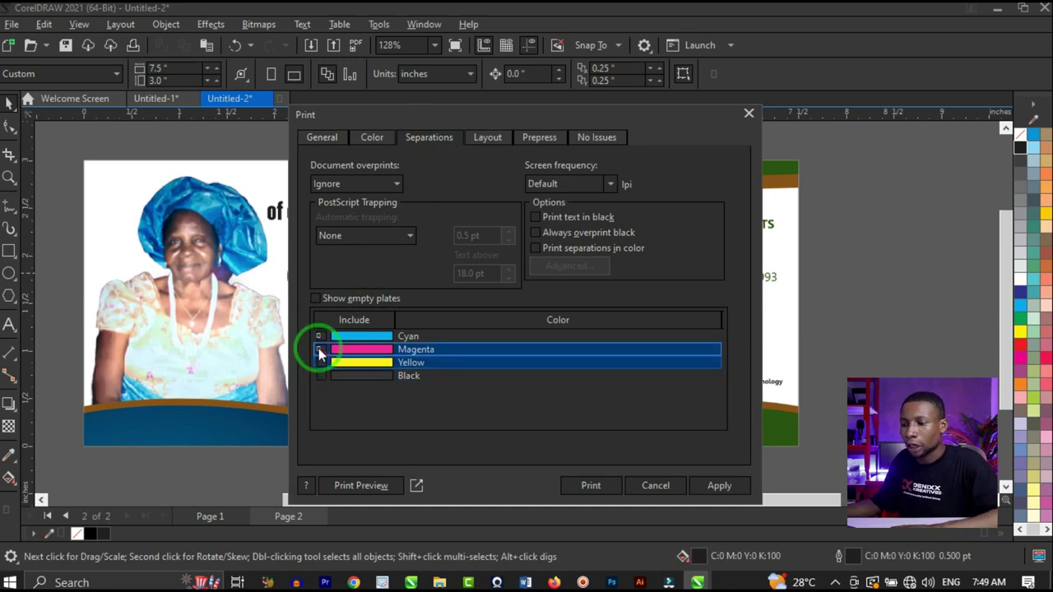
Open the print preview of the cyan-only separation and inspect the page 2 plate up close.
left_click(388, 374, "ctrl")
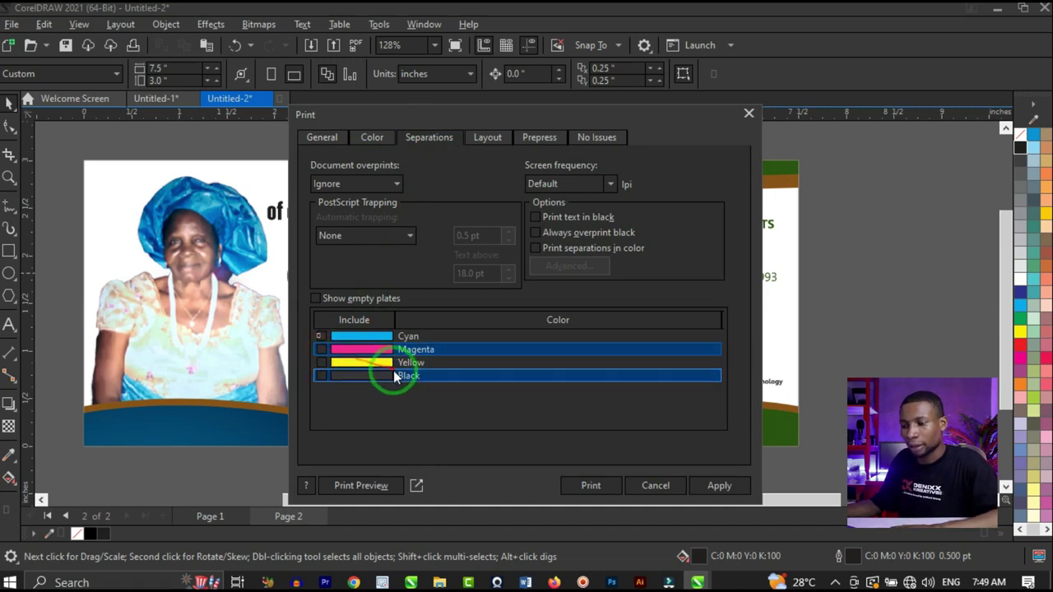
left_click(363, 485)
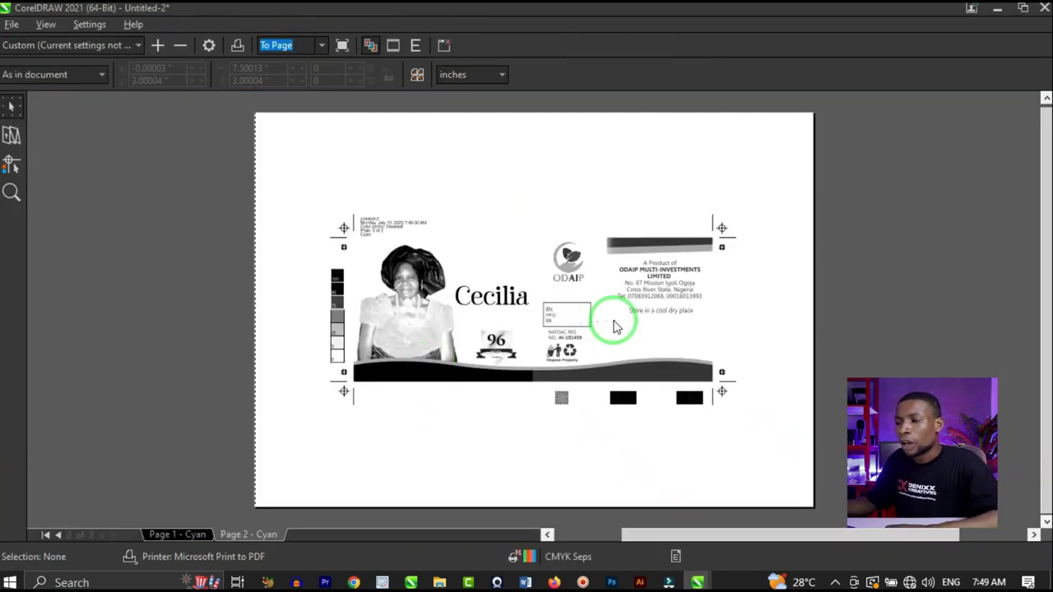
scroll(625, 312, "up", 1)
scroll(699, 260, "up", 1)
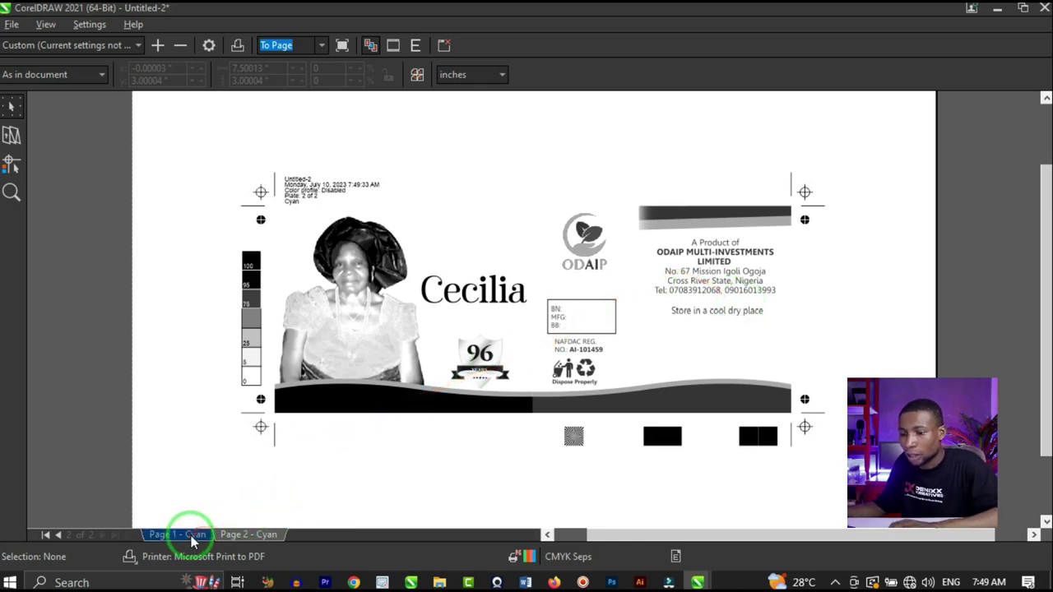
Compare the cyan plates of page 1 and page 2 in the preview, ending on page 2, and return to the print settings.
left_click(247, 534)
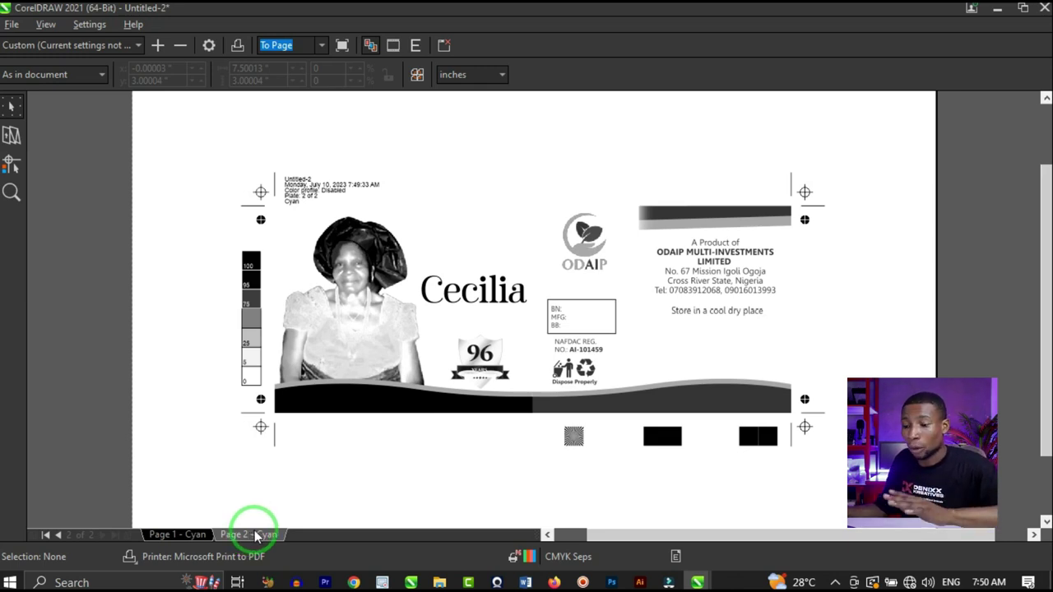
left_click(191, 534)
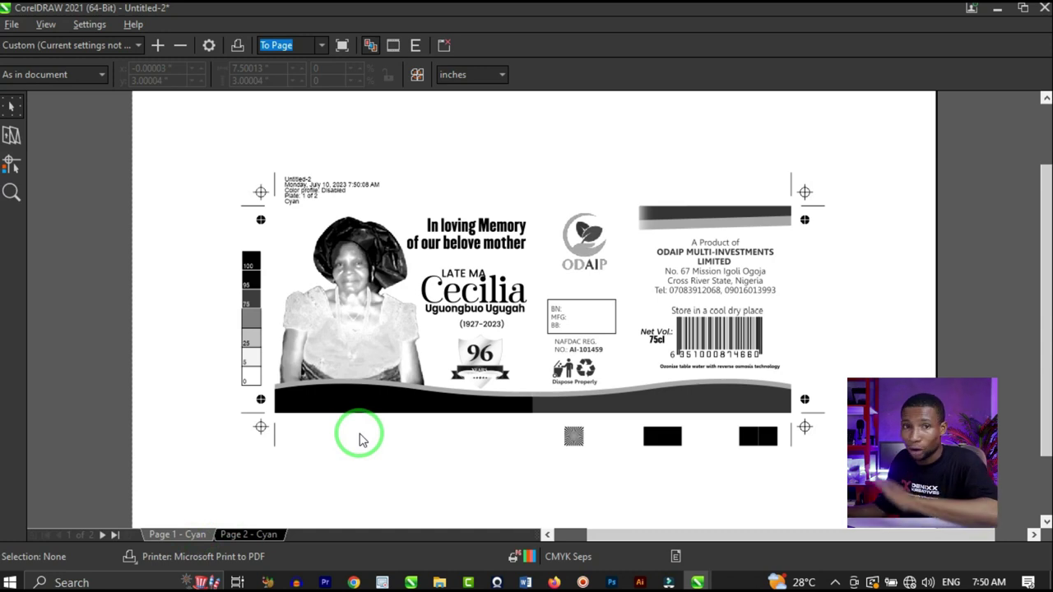
left_click(259, 534)
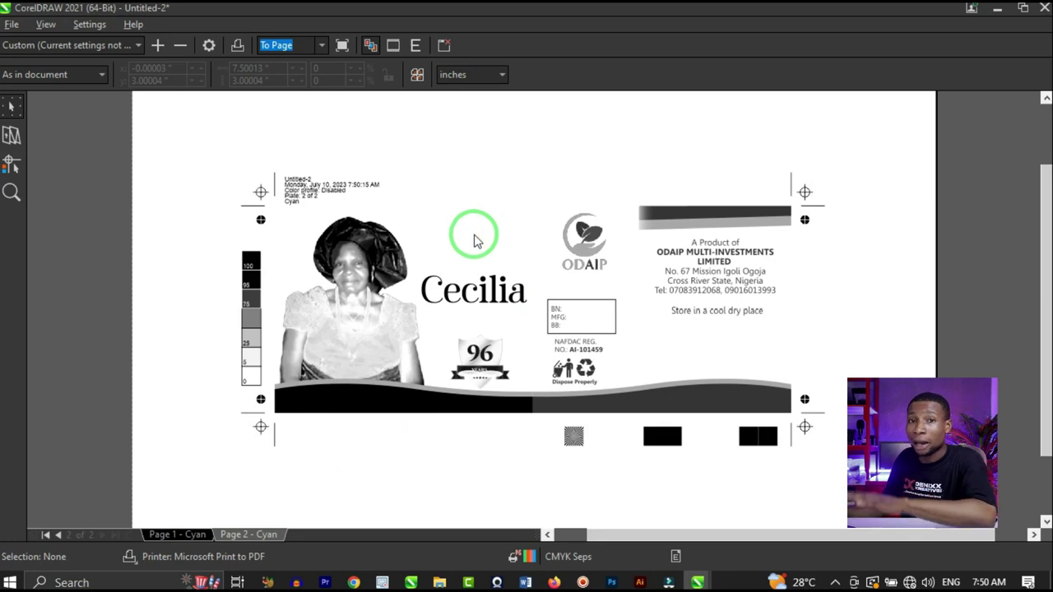
left_click(444, 48)
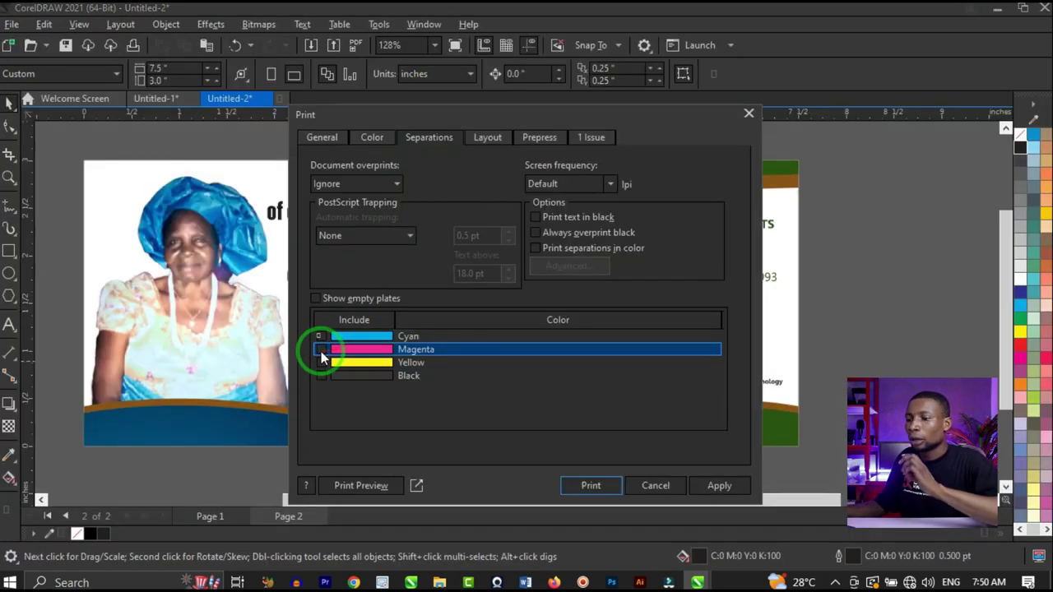
Switch the separations from cyan to only the magenta plate and preview it on page 2.
left_click(320, 337)
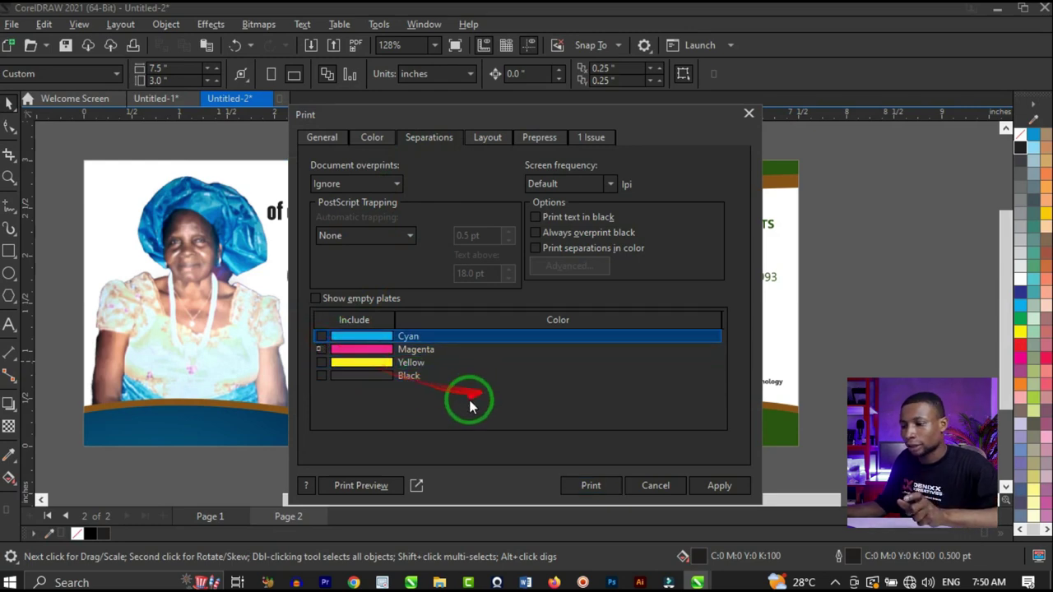
left_click(390, 487)
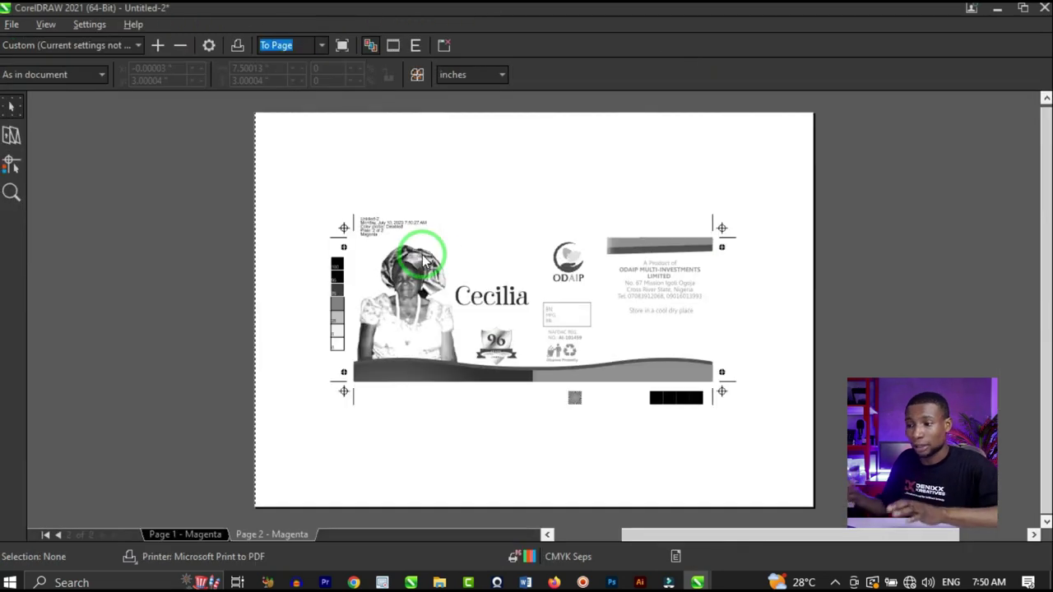
left_click(691, 314)
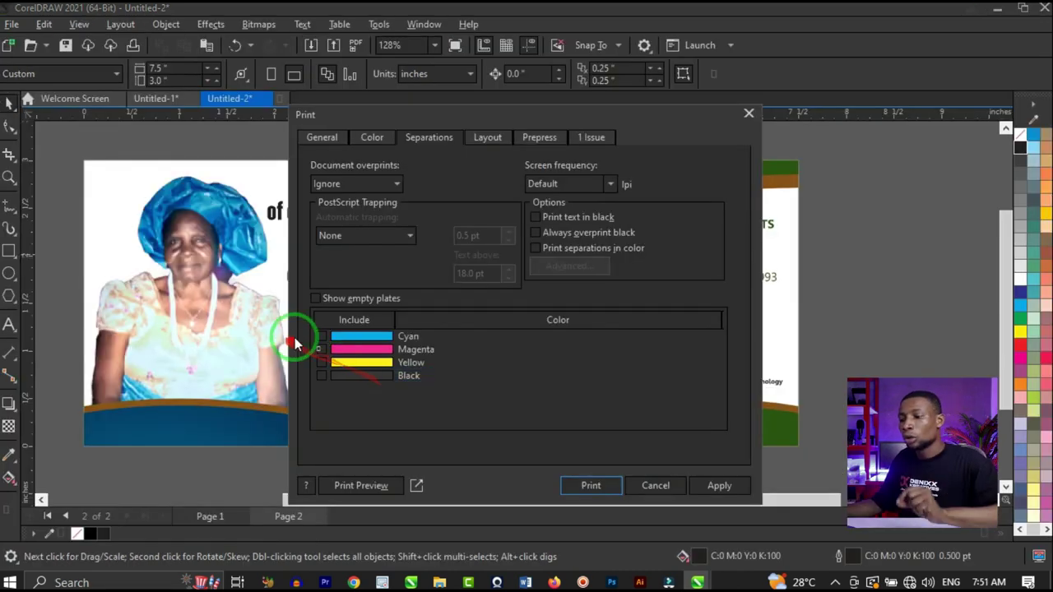
Switch the separations to only the yellow plate, preview it up close on page 2, and return to the print settings.
left_click(319, 349)
left_click(322, 367)
left_click(322, 367)
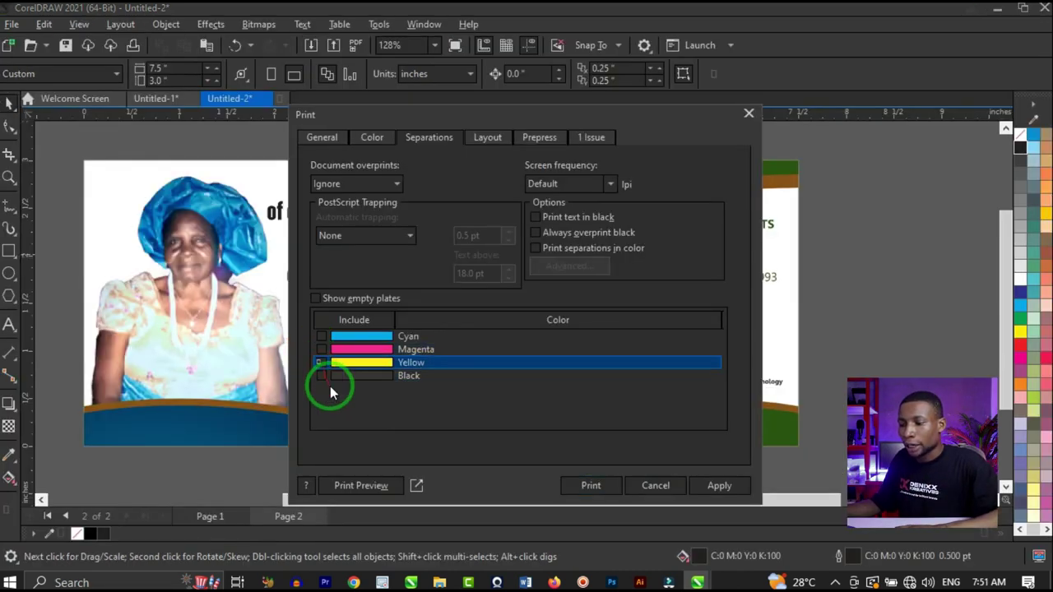
left_click(343, 485)
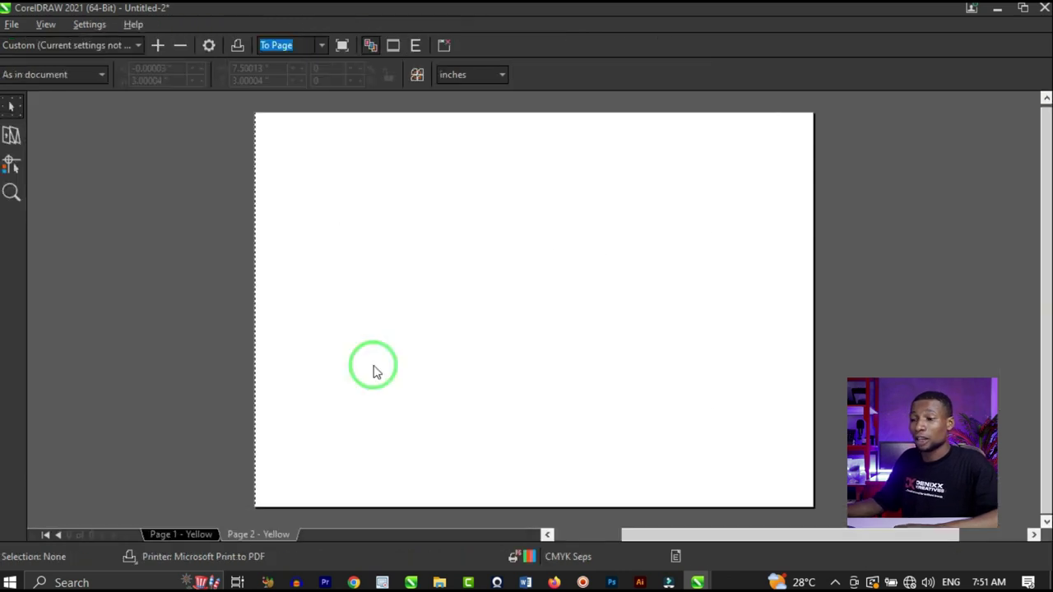
left_click(716, 287)
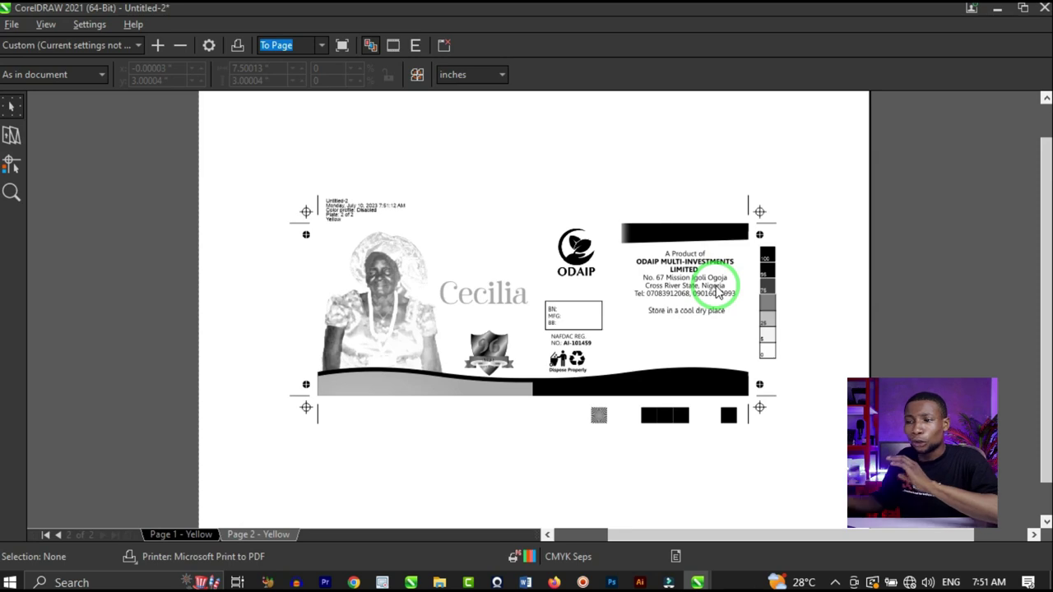
left_click(444, 46)
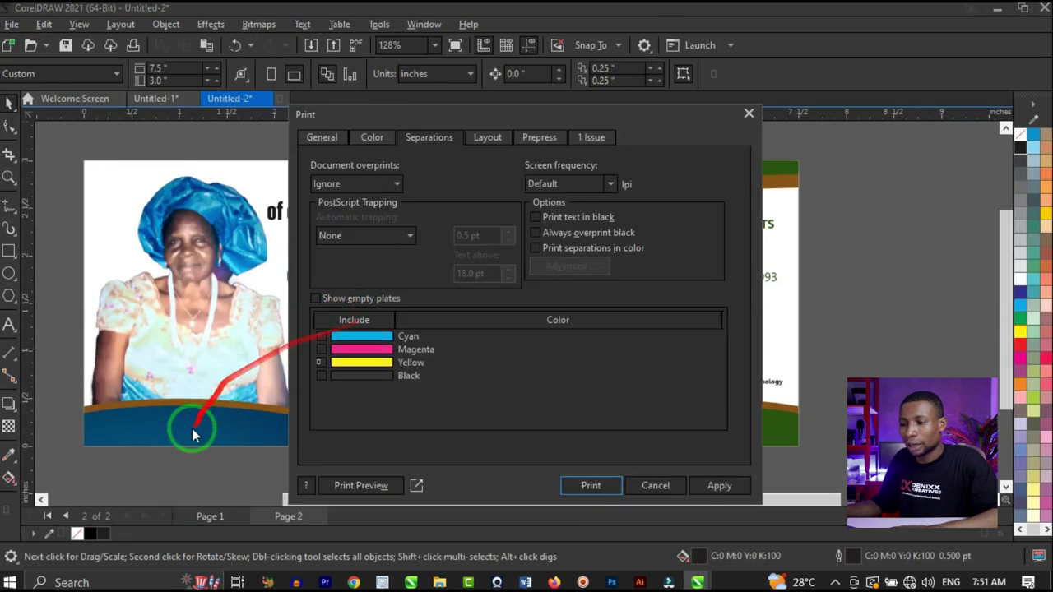
Include the black plate instead of yellow in the separations and preview it up close on page 2.
left_click(324, 374)
left_click(320, 362)
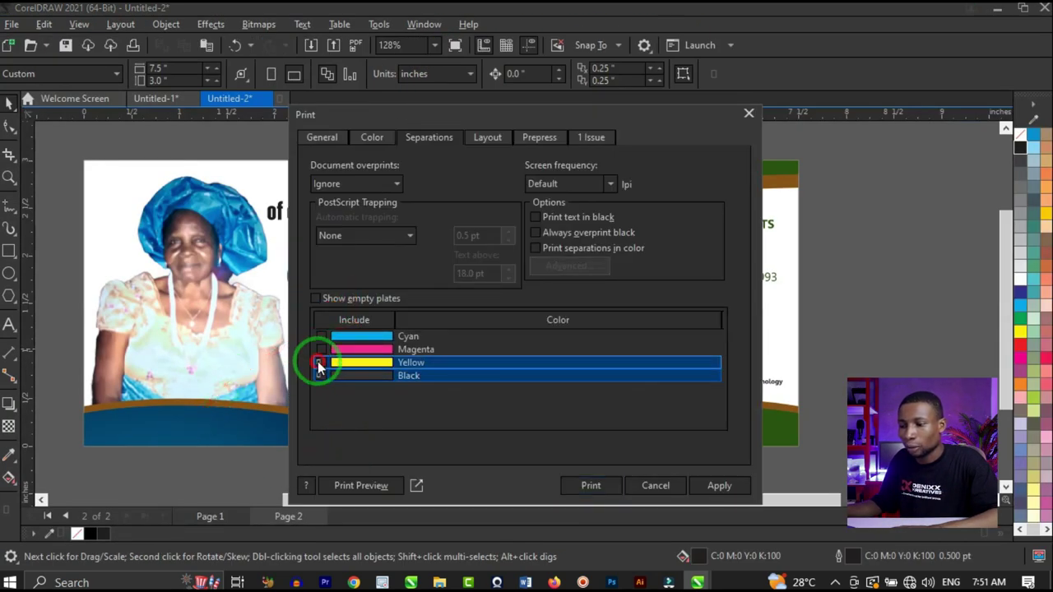
left_click(358, 486)
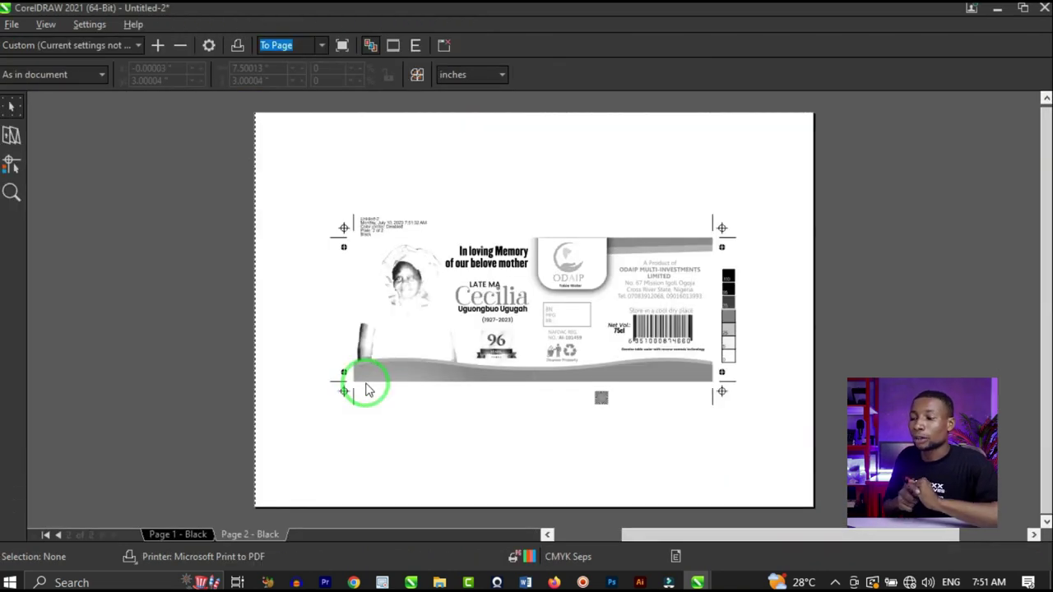
scroll(658, 235, "up", 2)
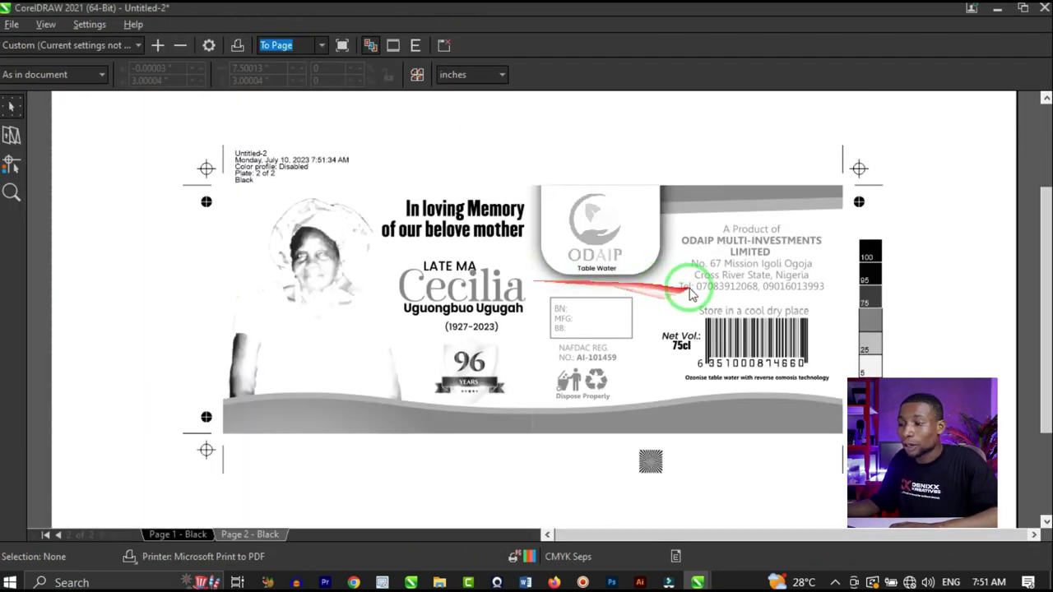